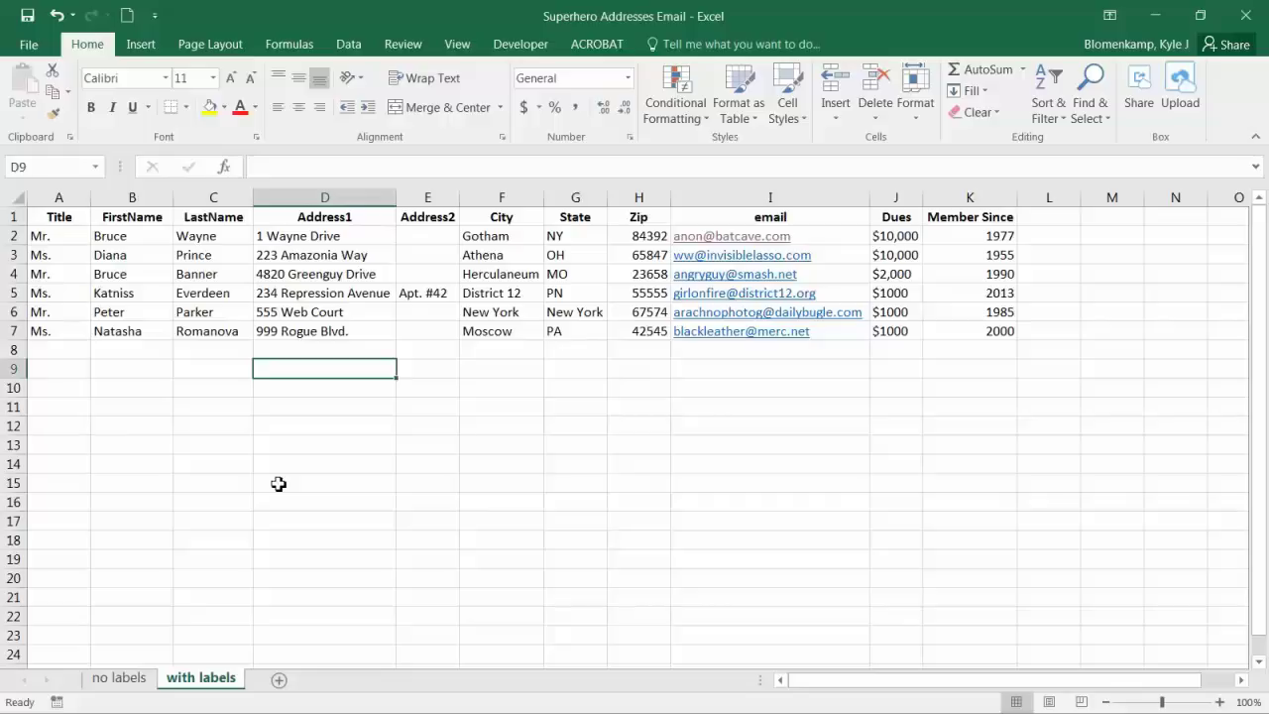
Step: Show the headerless 'no labels' sheet in Excel, then switch to the Word letter
left_click(125, 686)
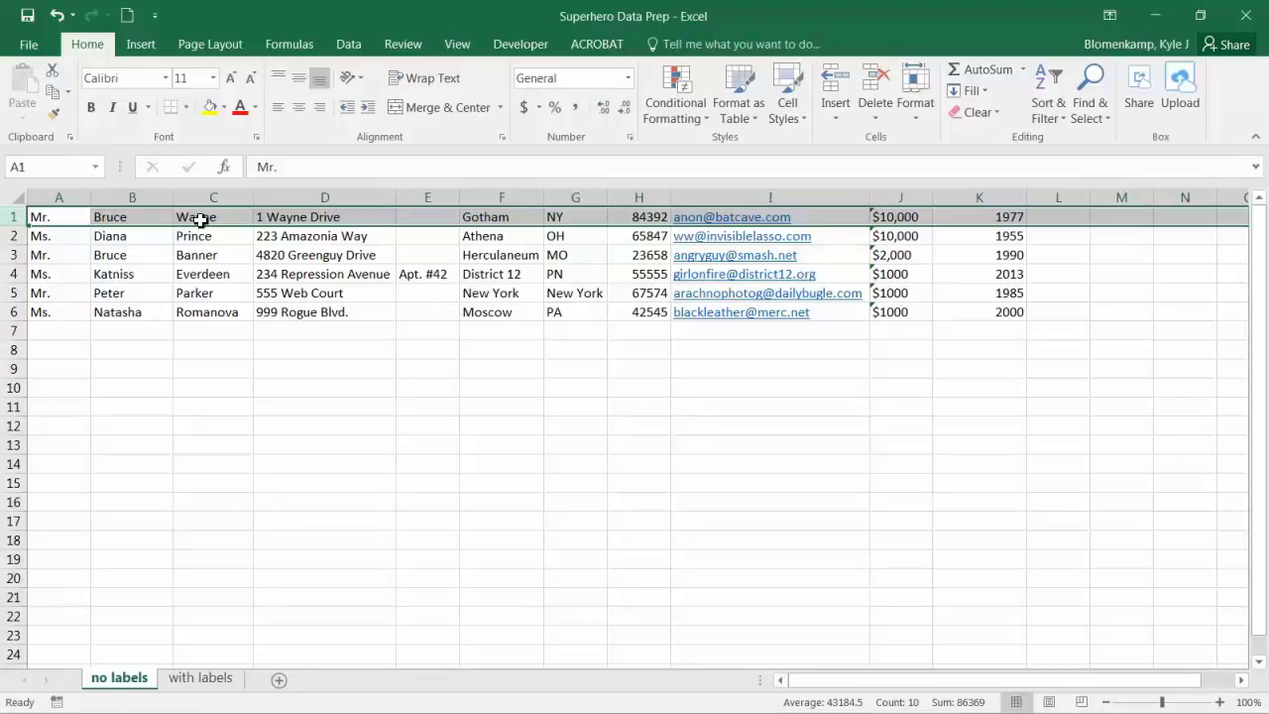
key("alt+Tab")
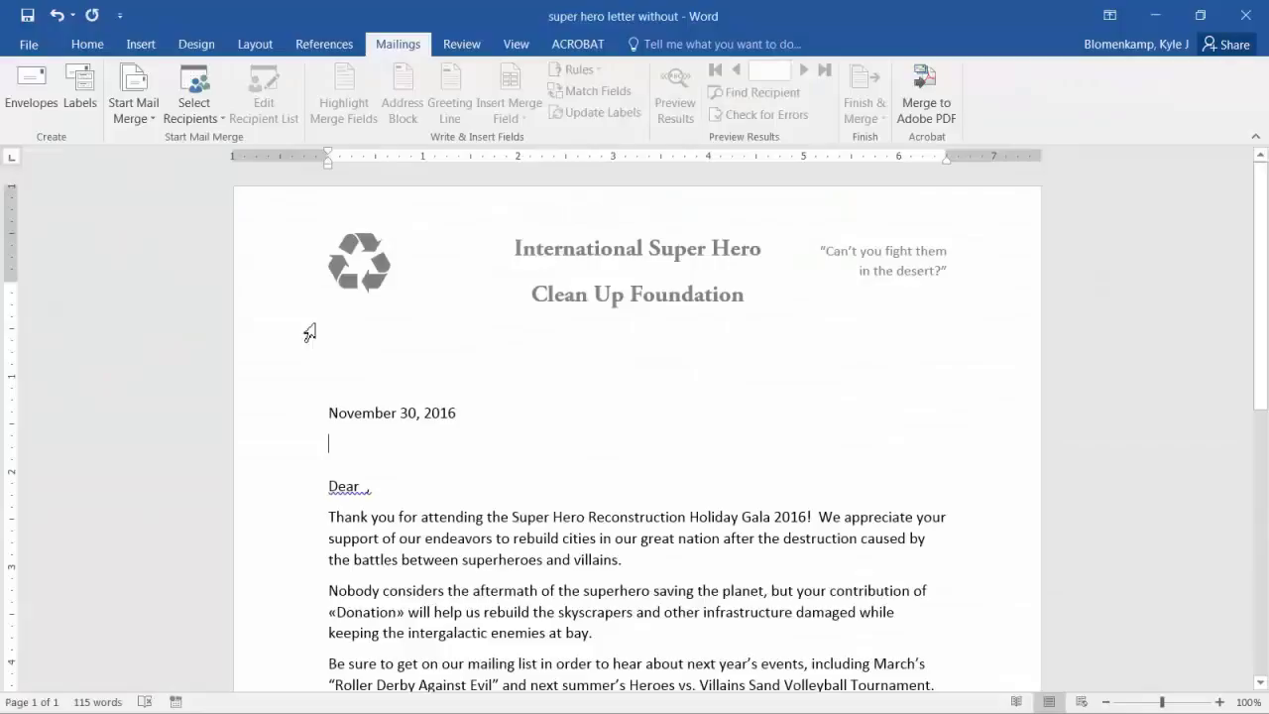
Step: Make the letter a Letters merge using the Desktop Superhero Data Prep 'no labels' sheet
left_click(134, 109)
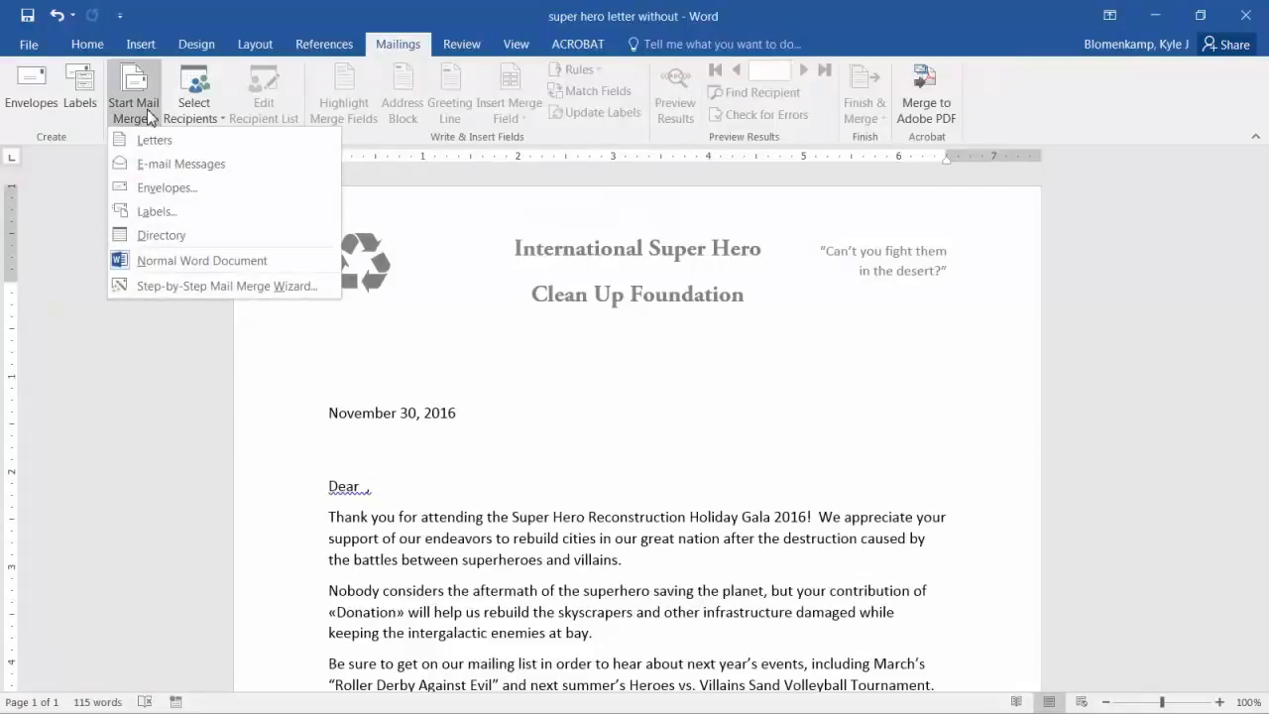
left_click(148, 139)
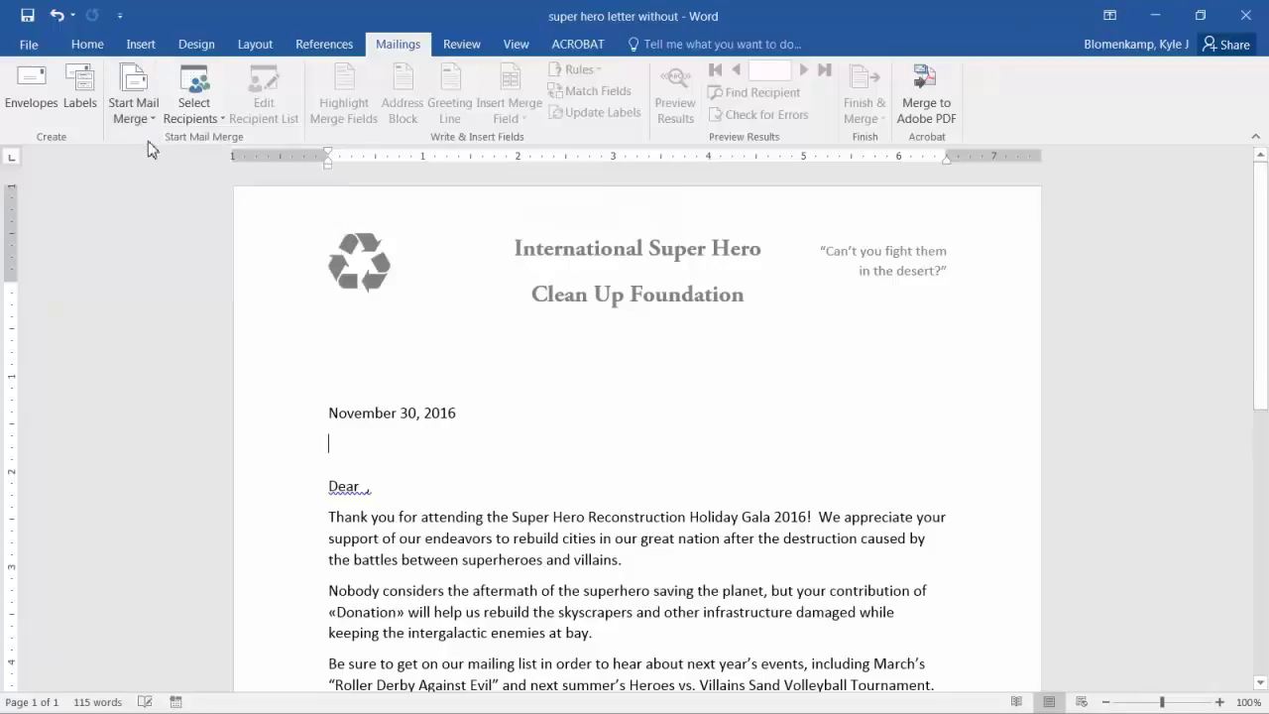
left_click(194, 121)
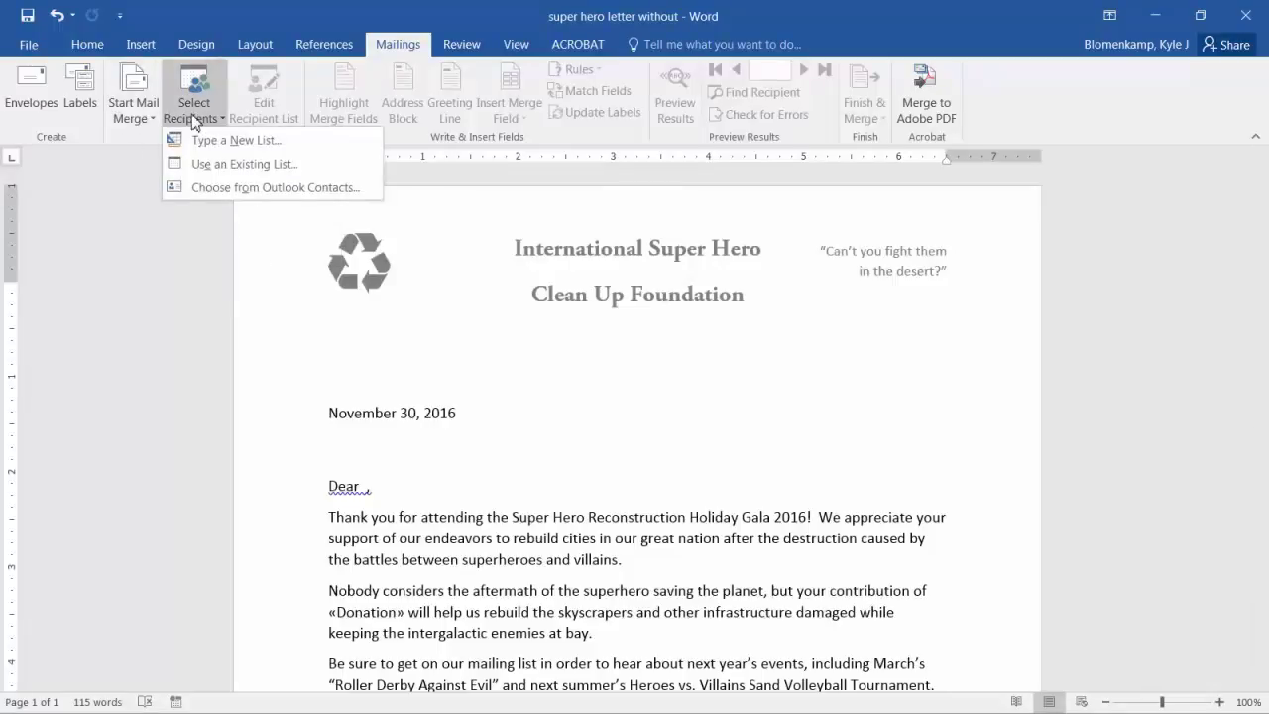
left_click(227, 168)
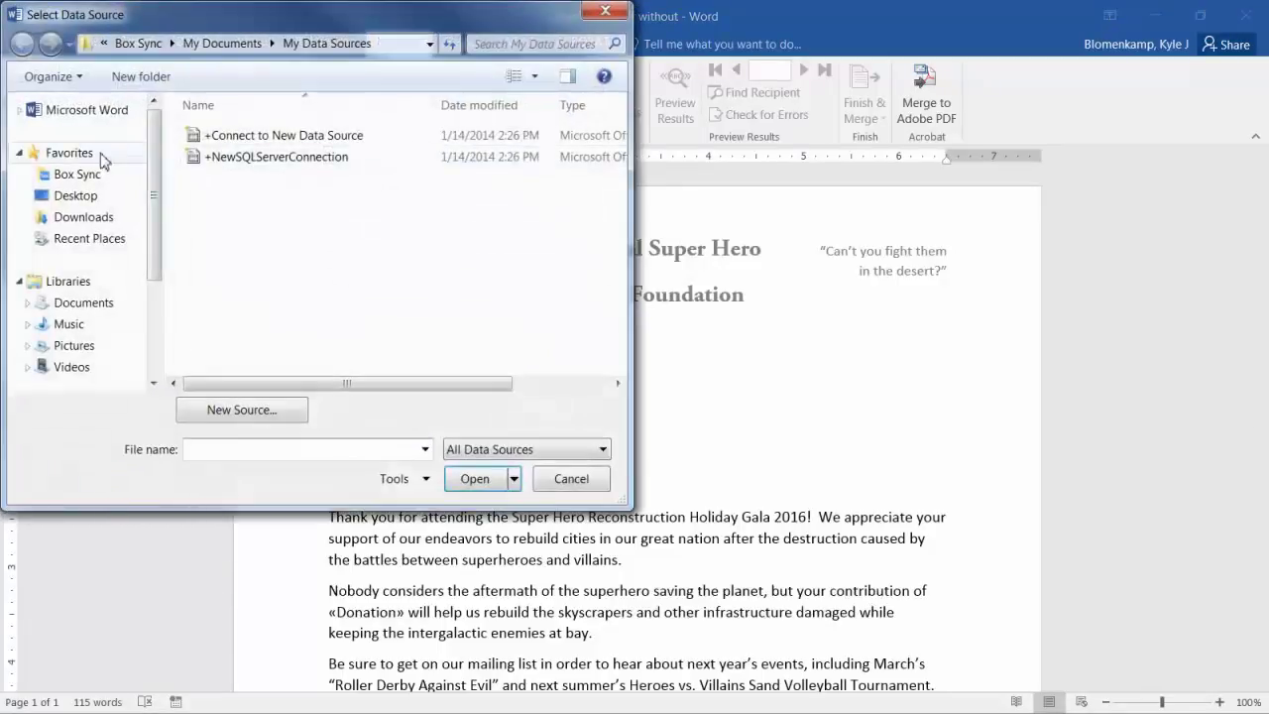
left_click(96, 195)
left_click(277, 199)
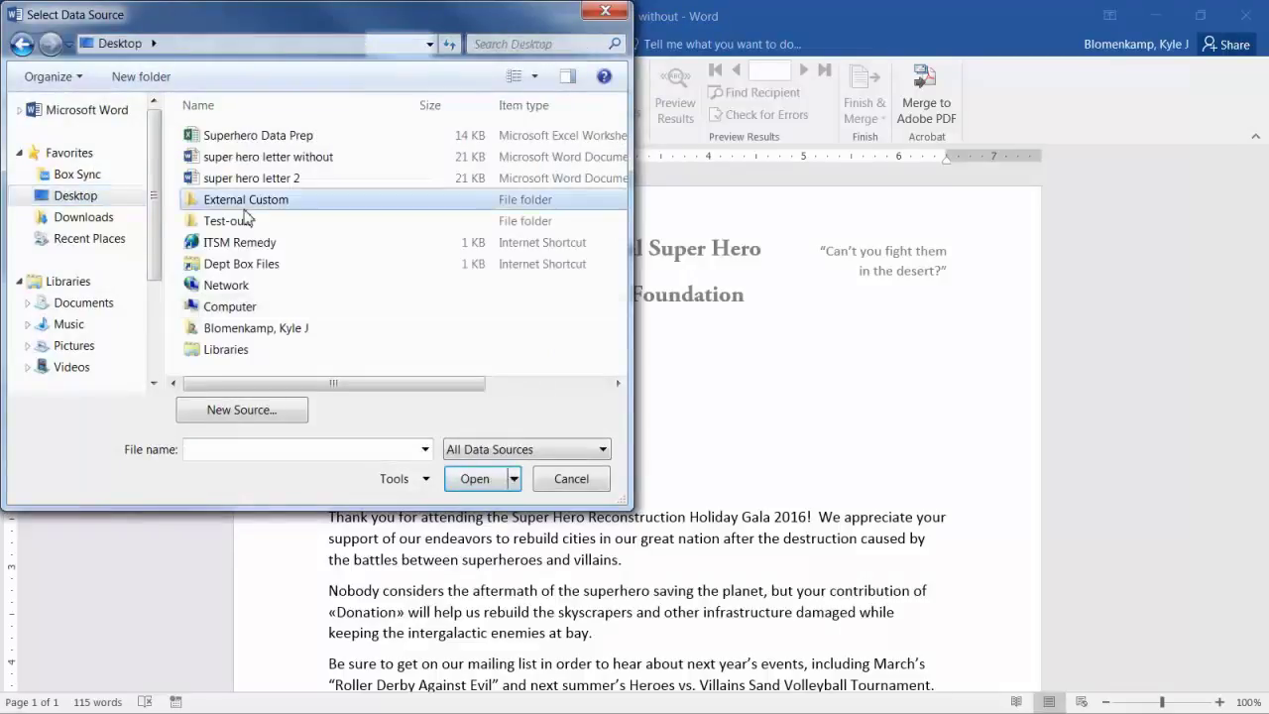
double_click(245, 139)
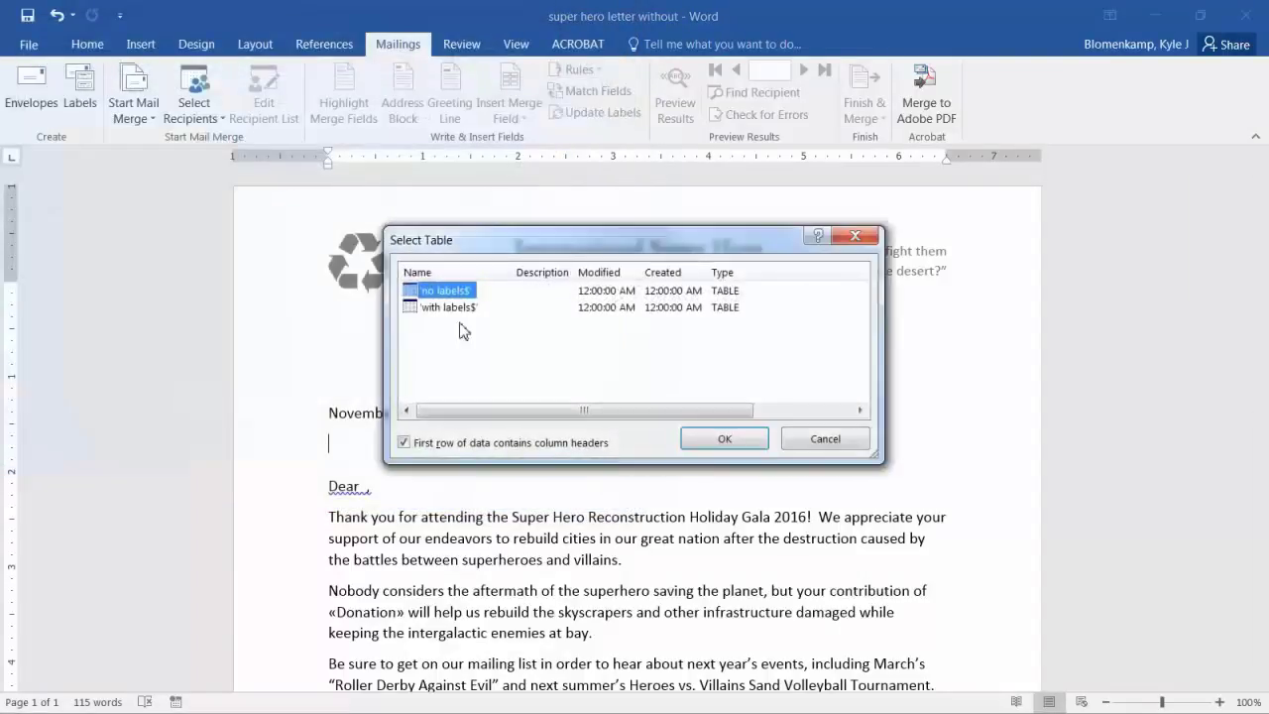
left_click(724, 442)
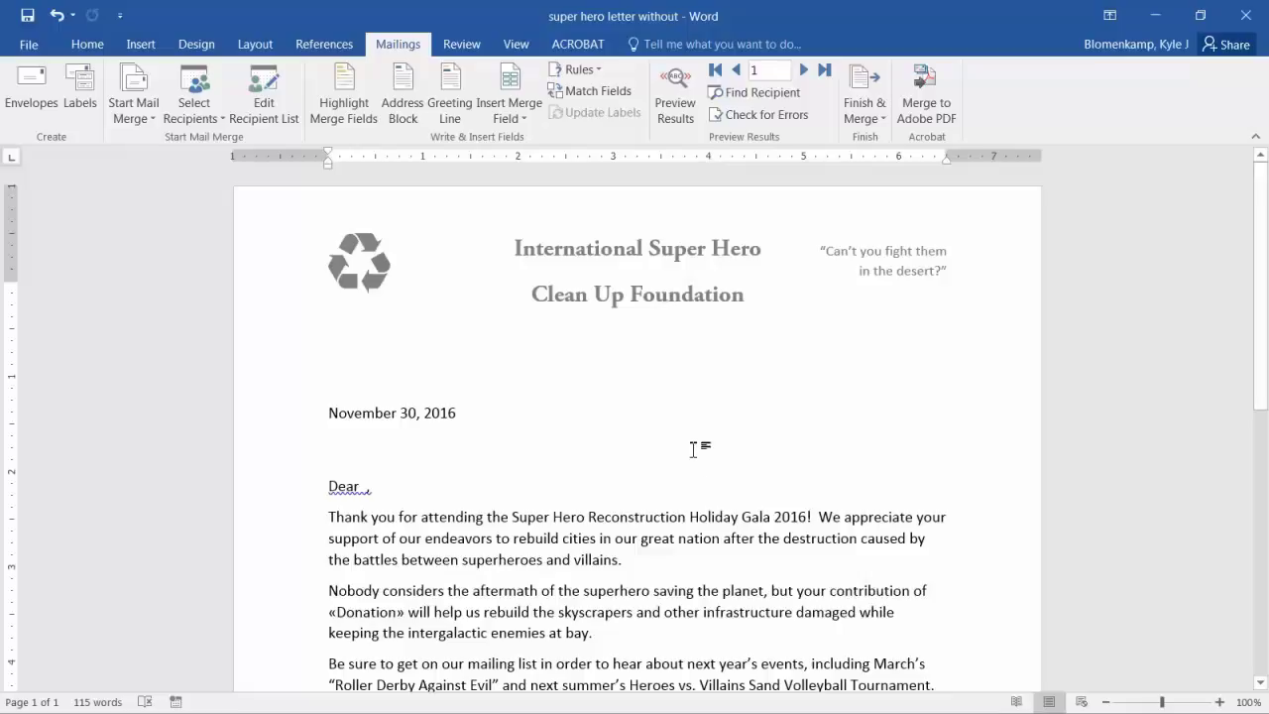
Step: Check the Insert Merge Field list, showing fields named after first-row values like Bruce_
left_click(519, 118)
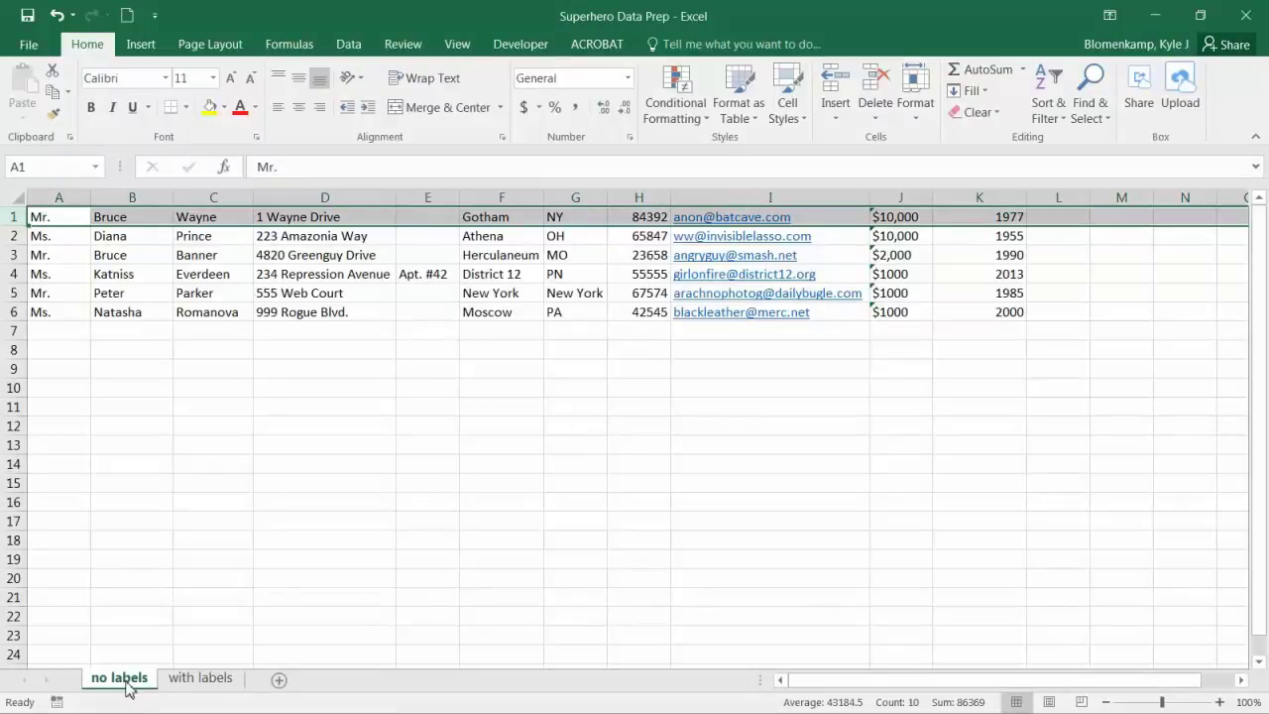
Step: View the Excel 'with labels' sheet and its Title, FirstName header row
left_click(200, 682)
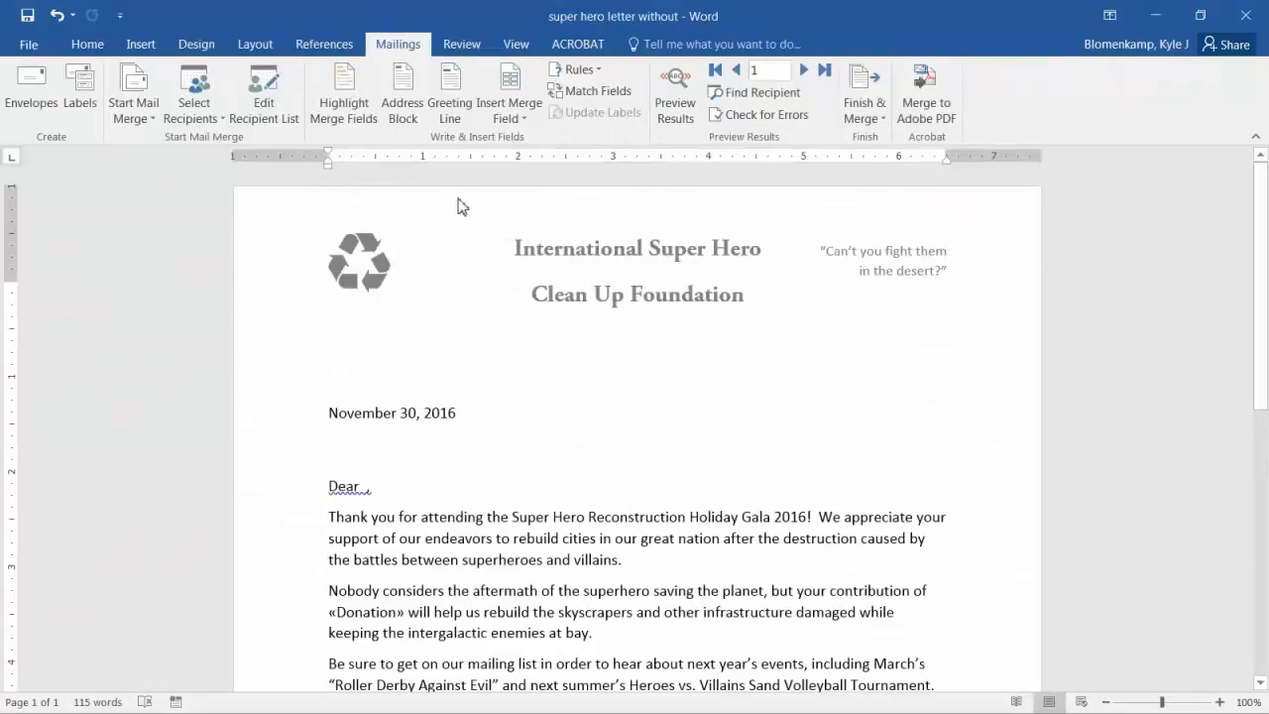
Step: Relink to Superhero Data Prep's 'with labels' sheet and list its Title, FirstName, LastName fields
left_click(198, 109)
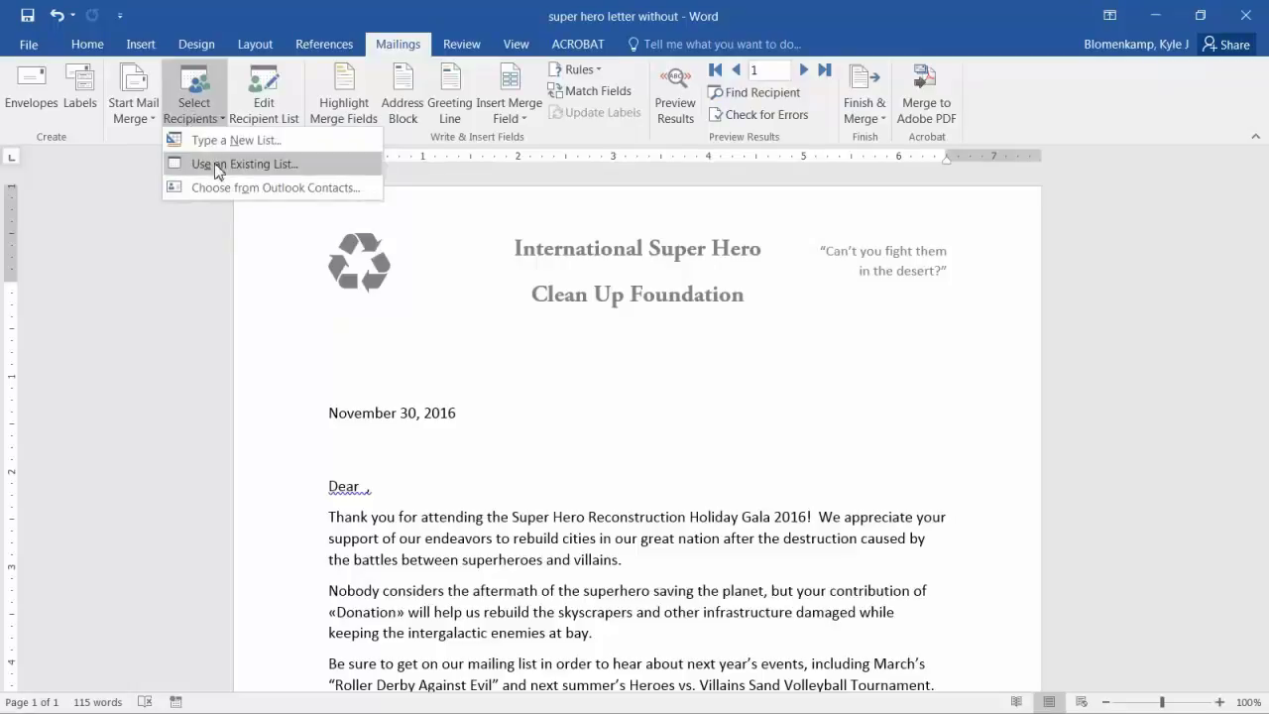
left_click(214, 163)
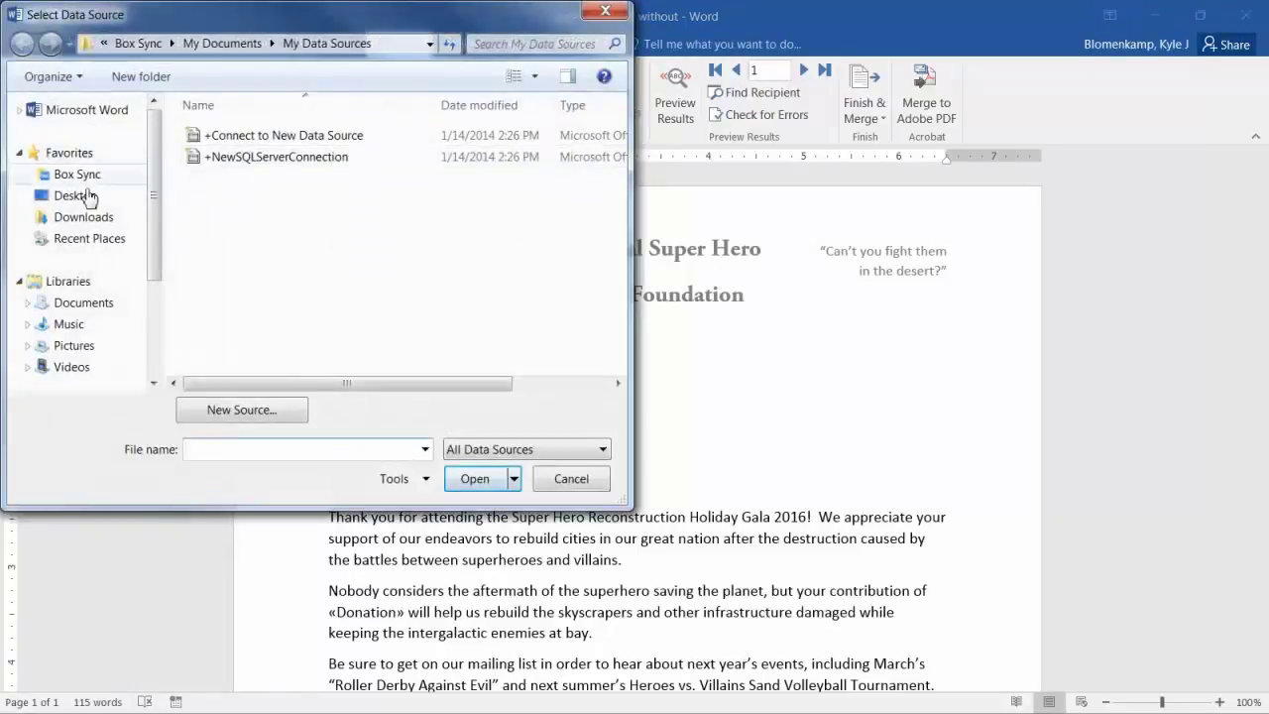
left_click(85, 196)
double_click(249, 133)
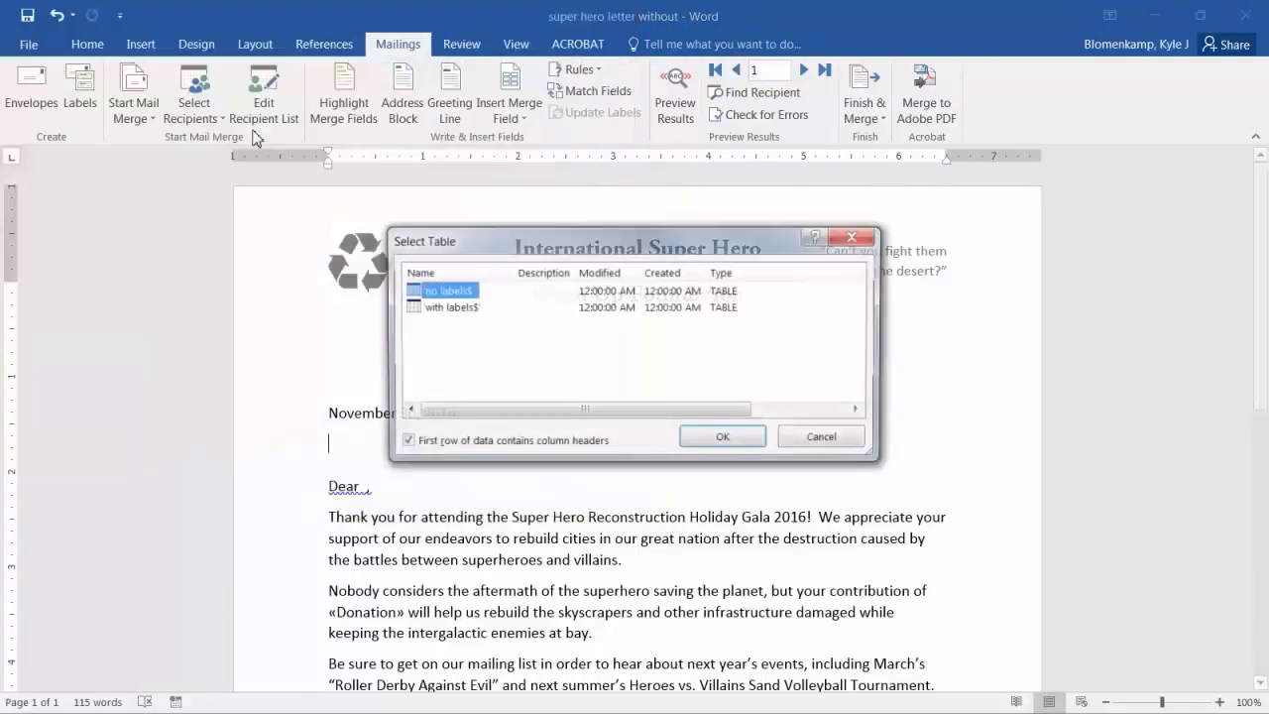
left_click(448, 307)
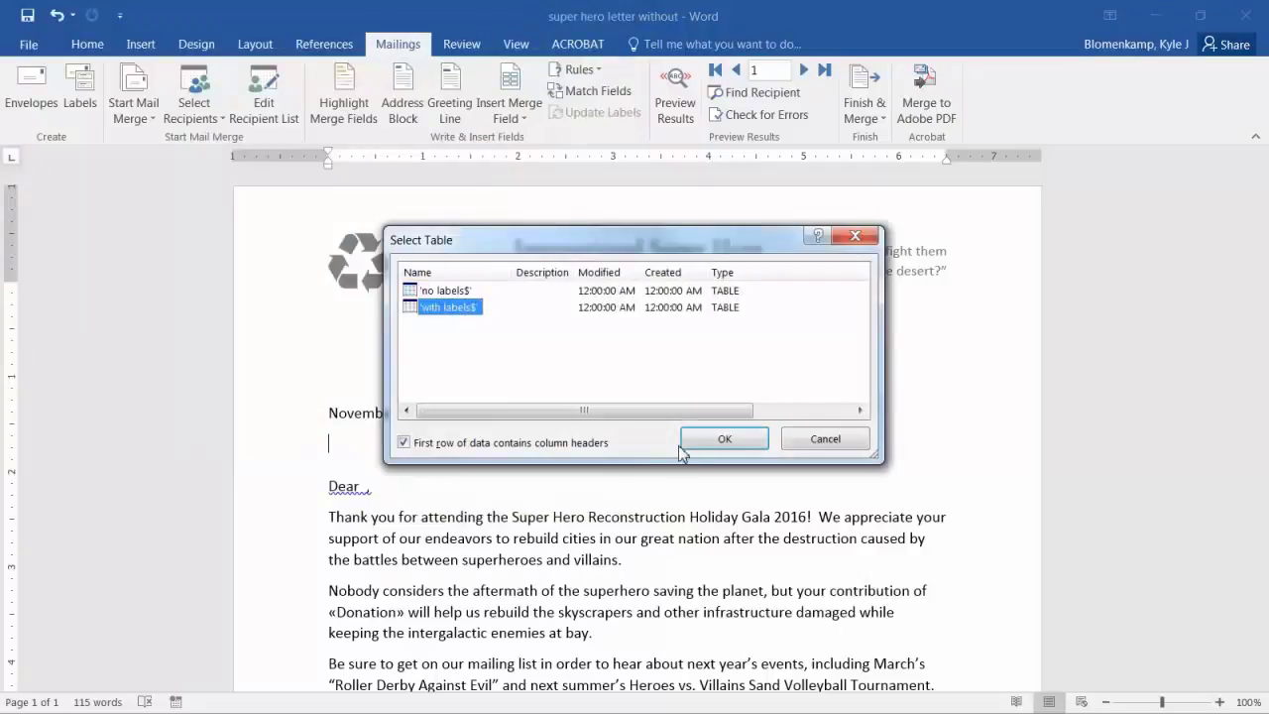
left_click(727, 446)
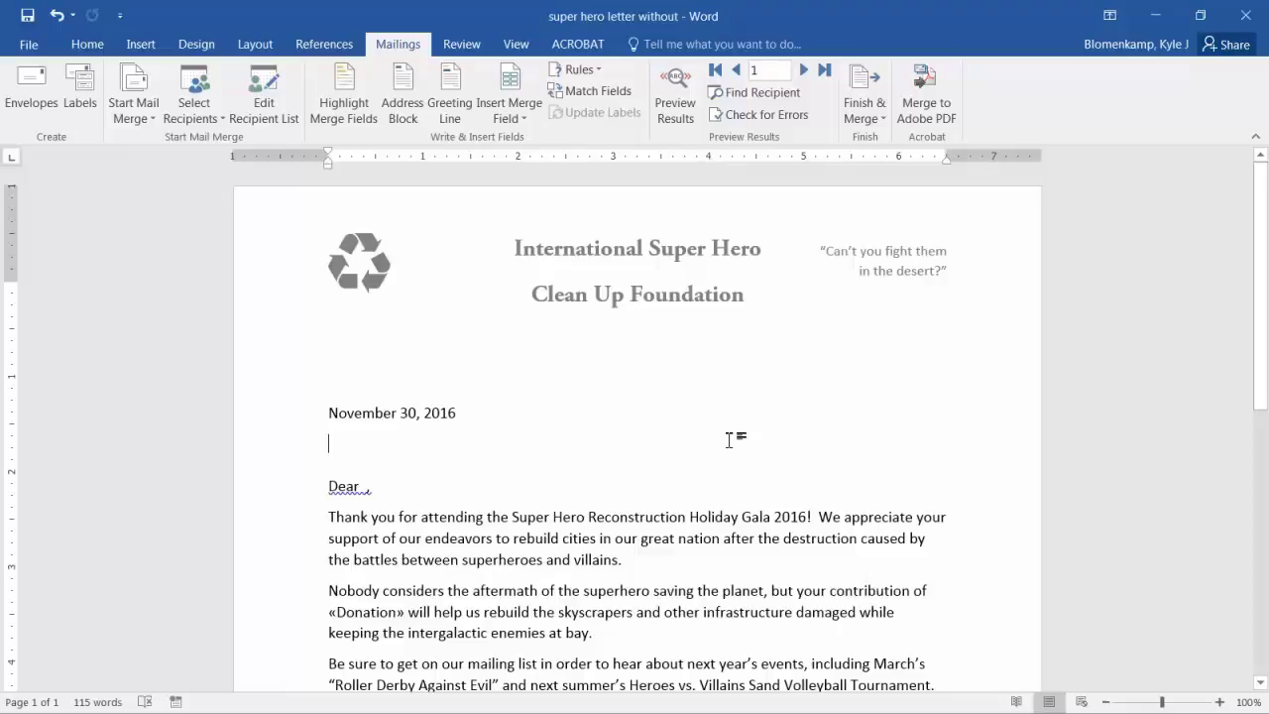
left_click(728, 439)
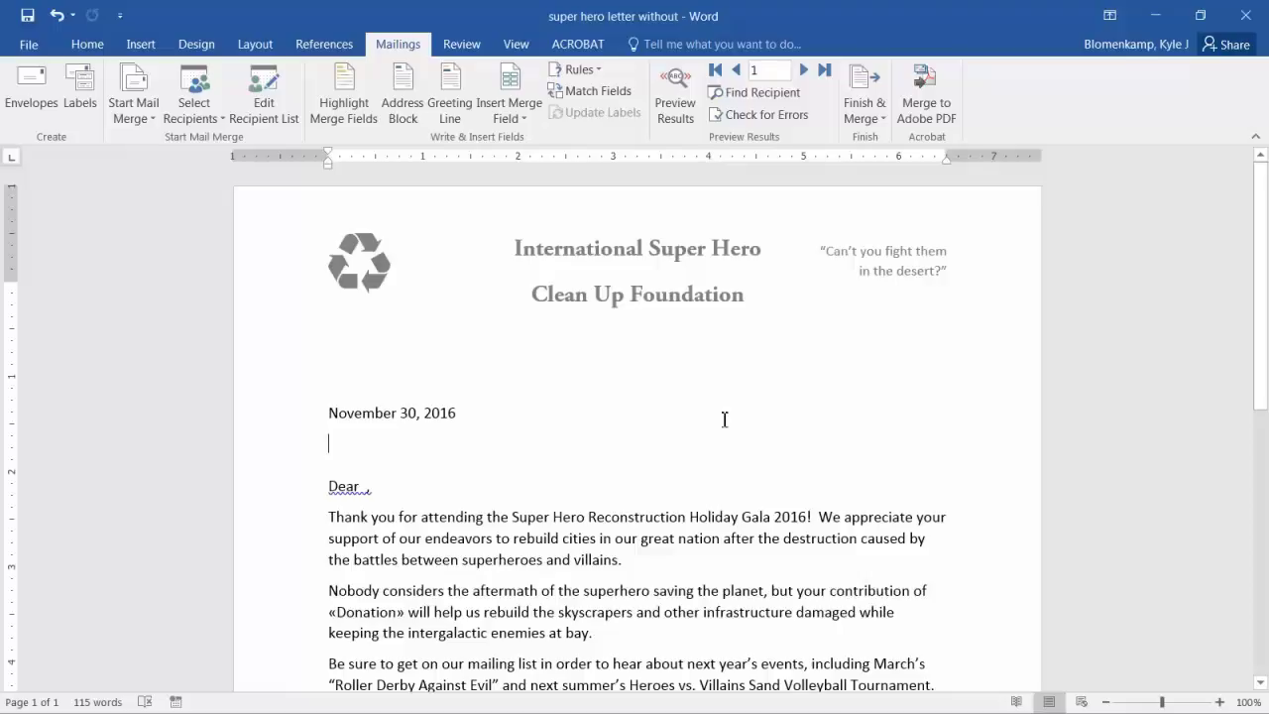
left_click(525, 117)
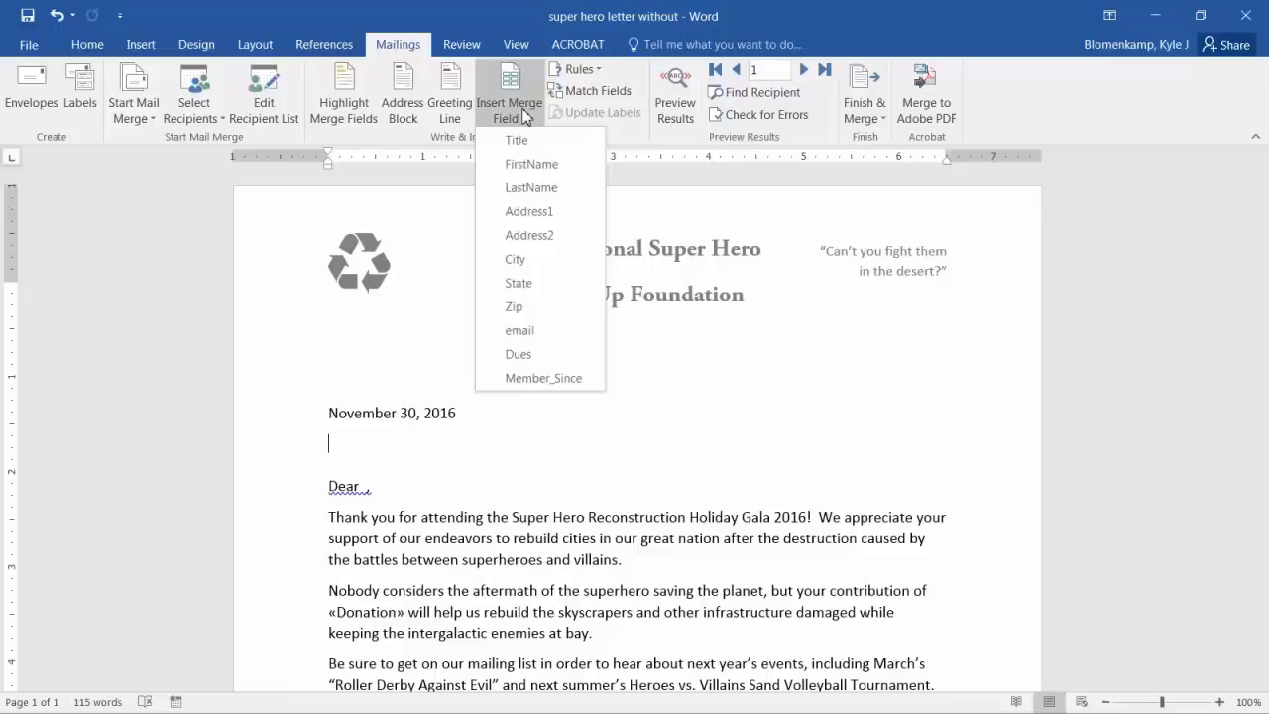
Step: Insert Title, FirstName and LastName merge fields on the line below the date
left_click(517, 140)
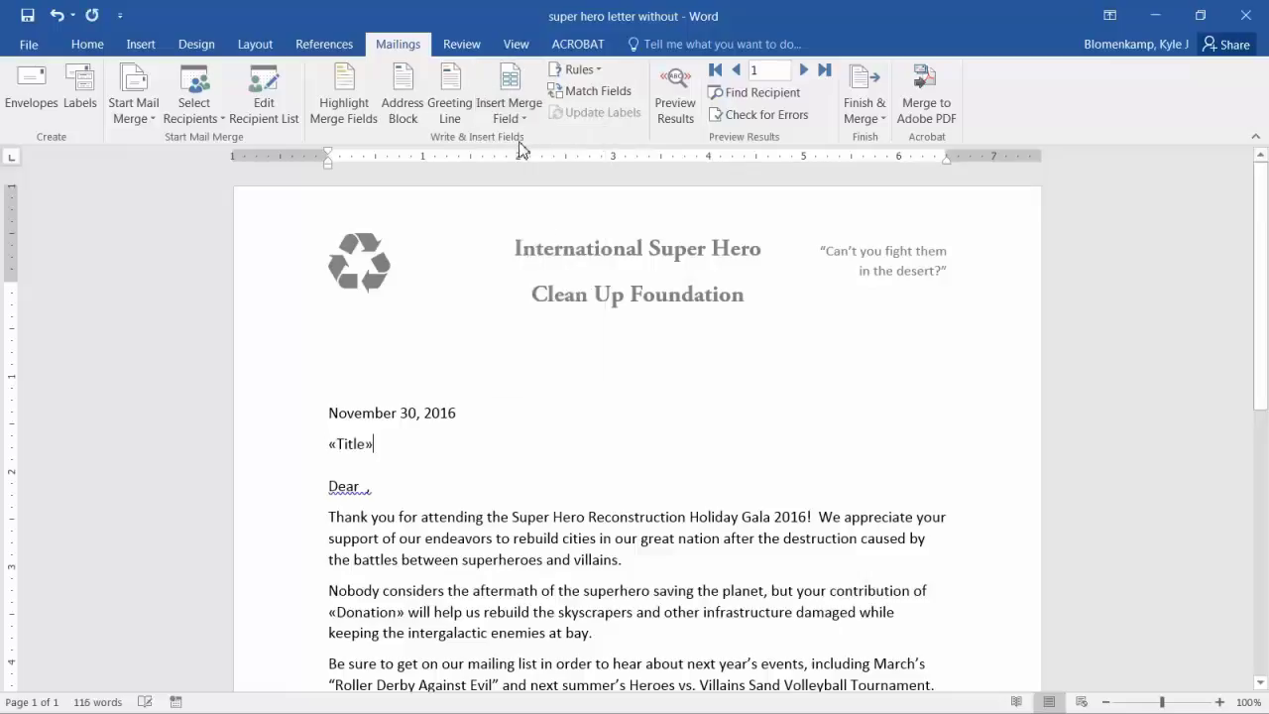
left_click(517, 121)
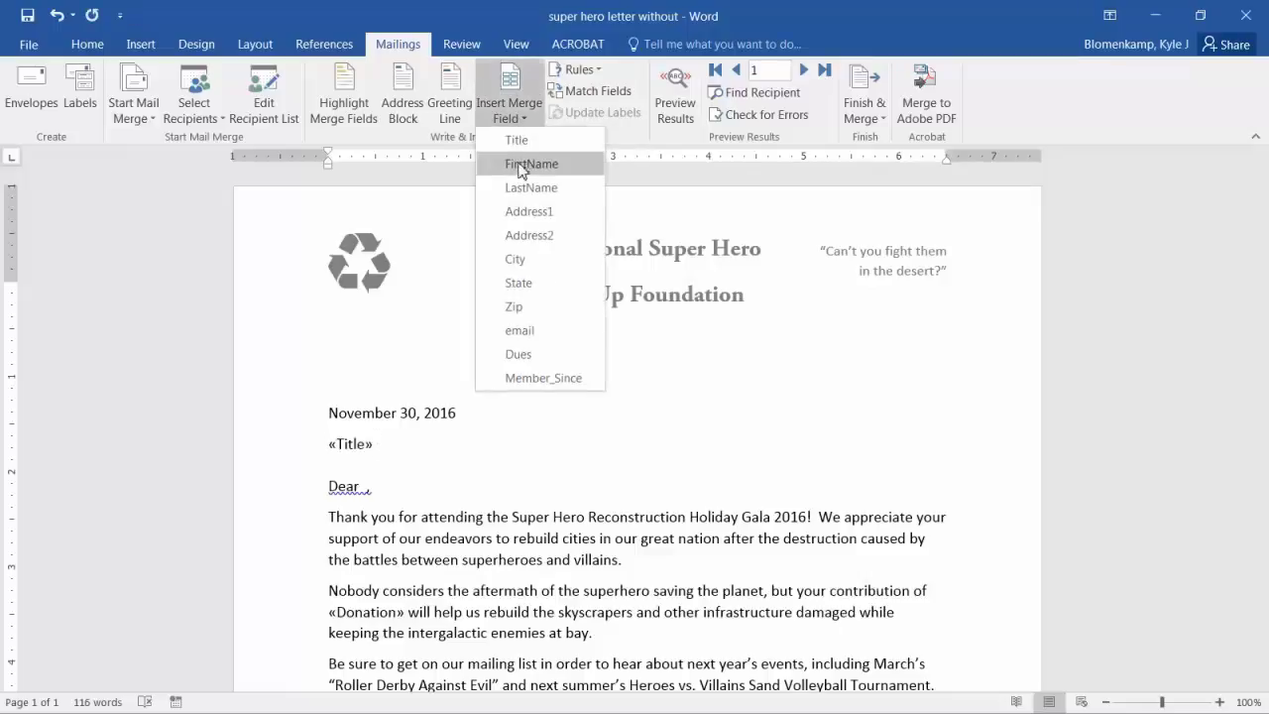
left_click(522, 163)
left_click(508, 111)
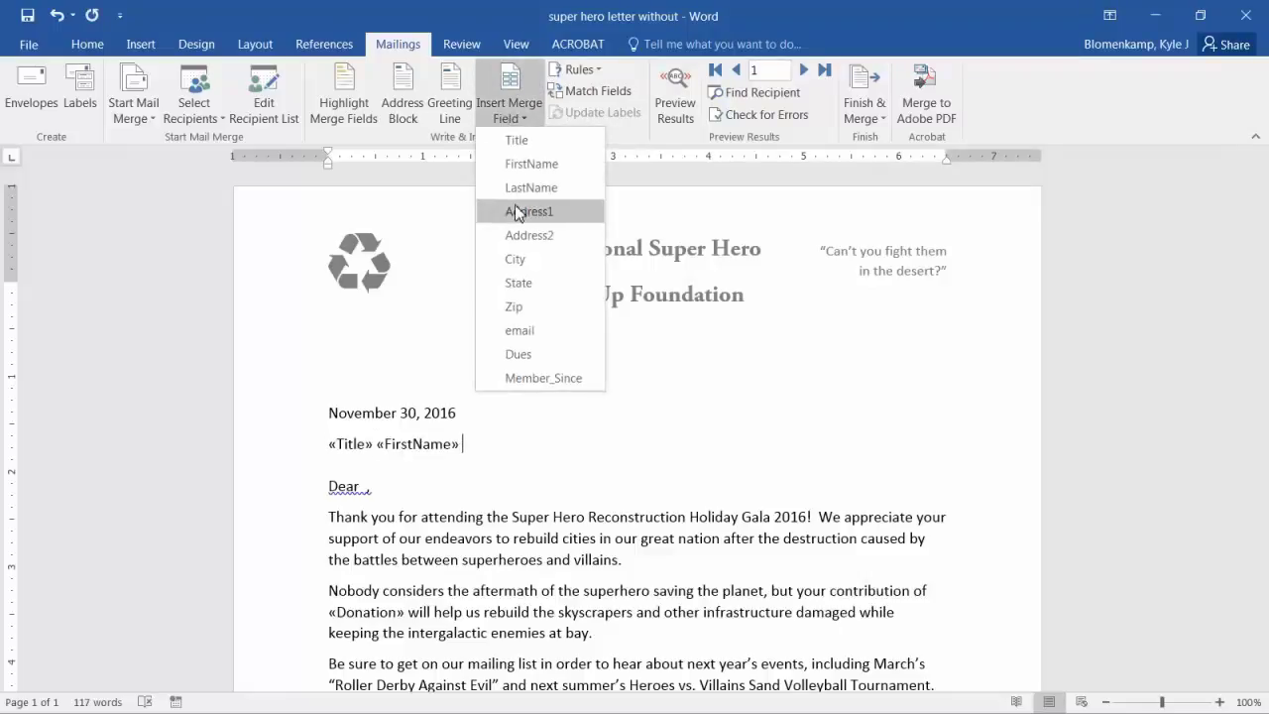
left_click(521, 188)
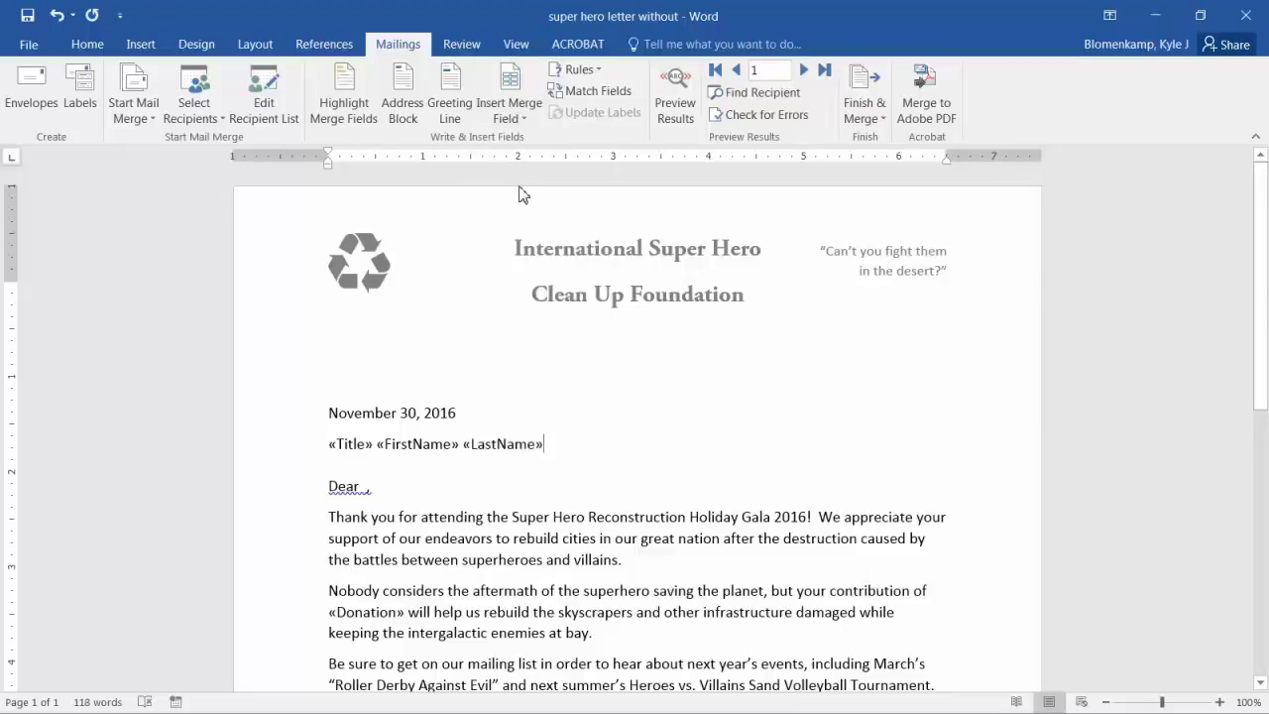
Step: Add Address1 and Address2 merge fields on their own lines
key("Return")
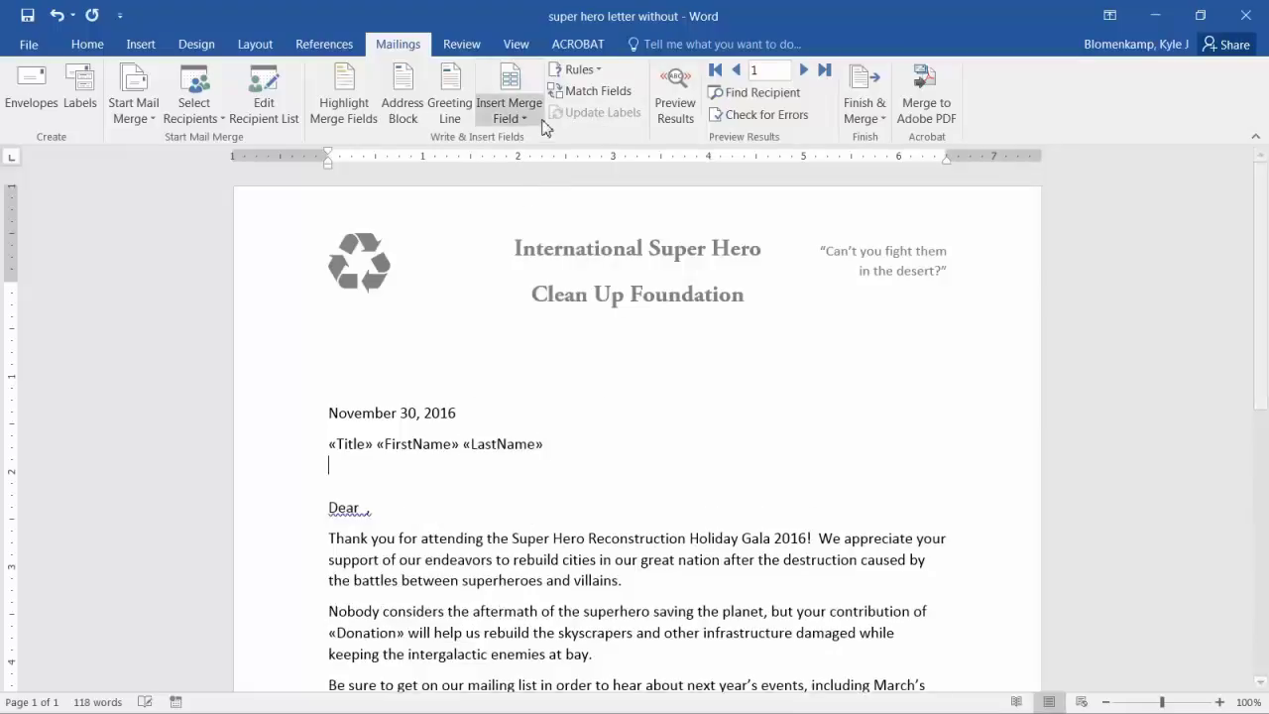
left_click(510, 111)
left_click(527, 212)
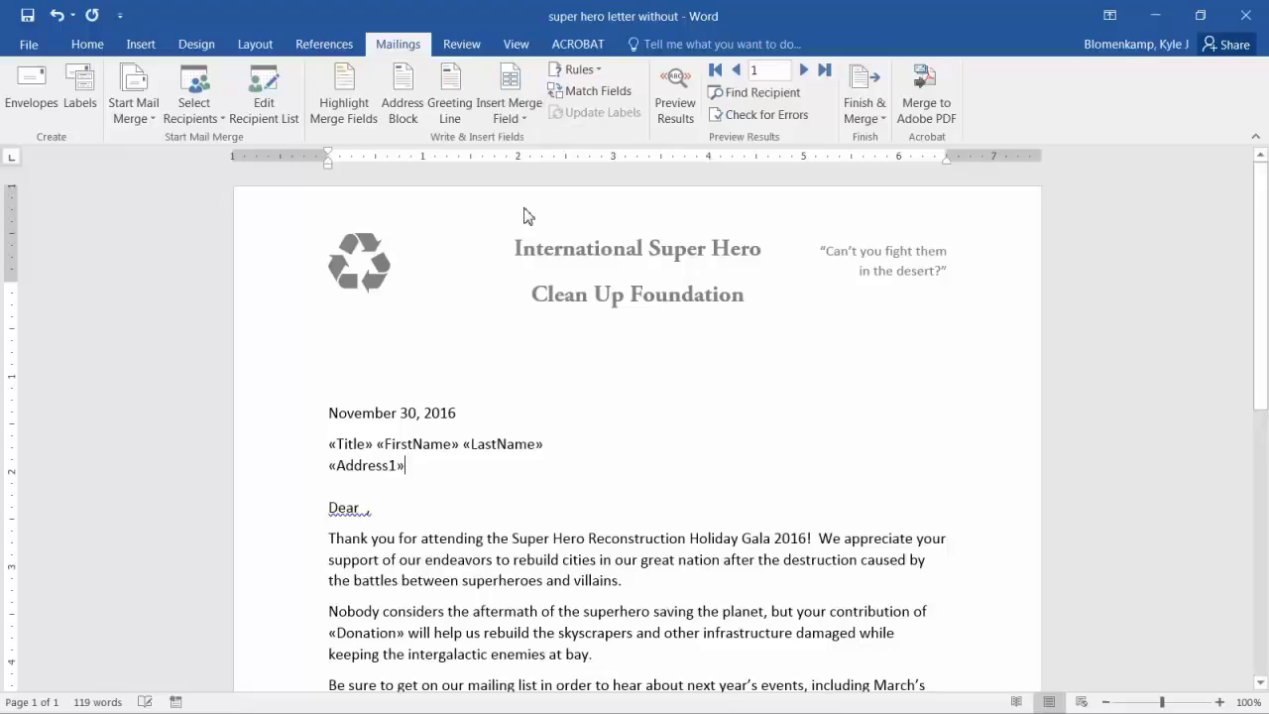
key("Return")
left_click(509, 111)
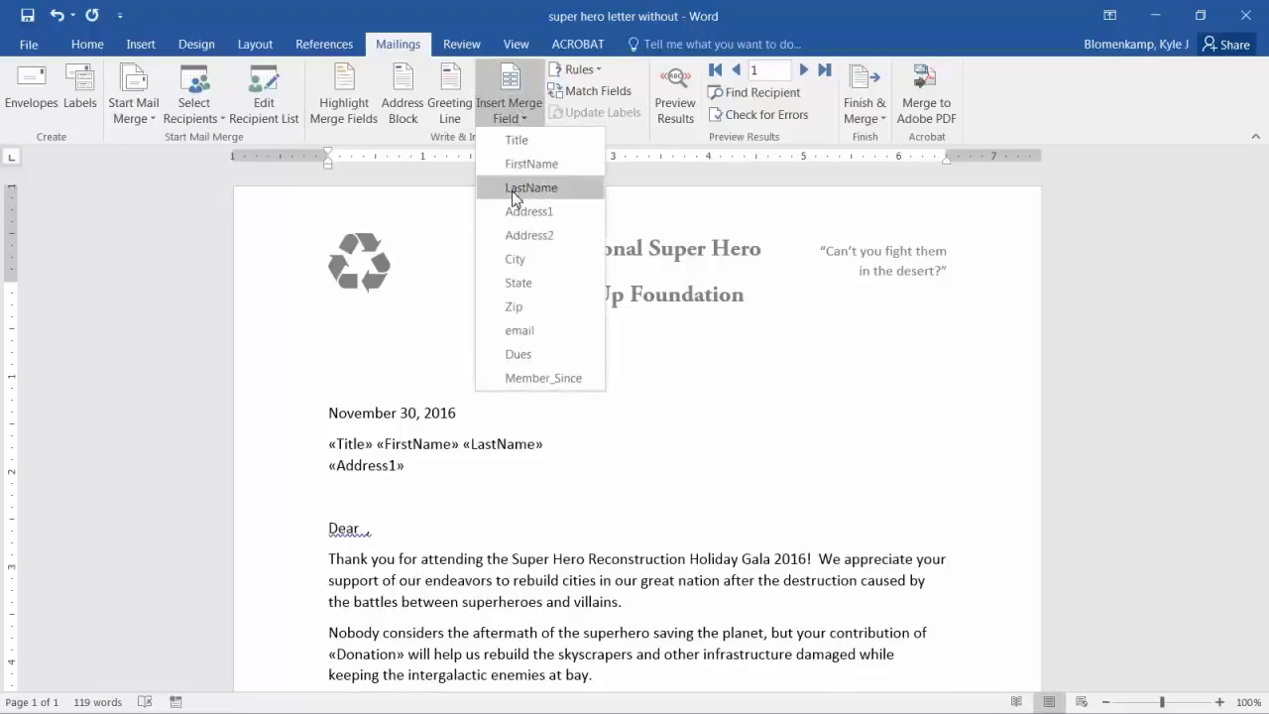
left_click(513, 235)
Step: Add a 'City, State Zip' line of merge fields
key("Return")
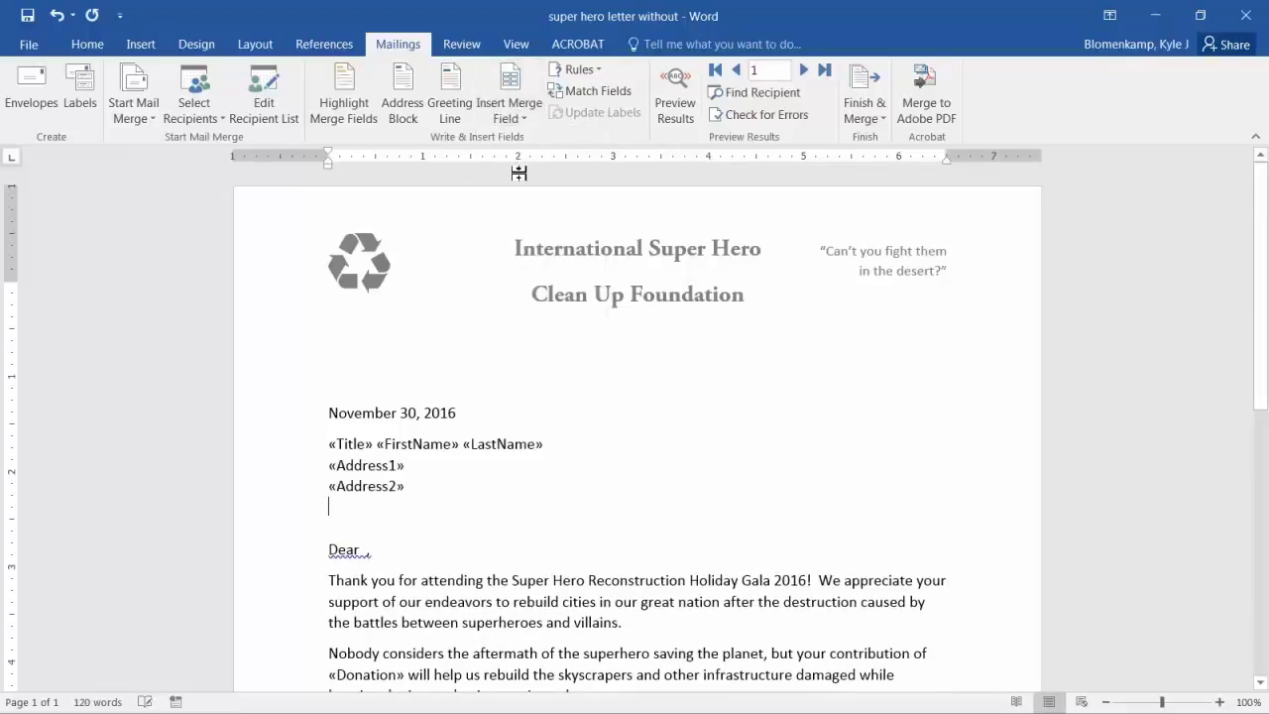
left_click(510, 111)
left_click(515, 259)
type(",")
left_click(510, 111)
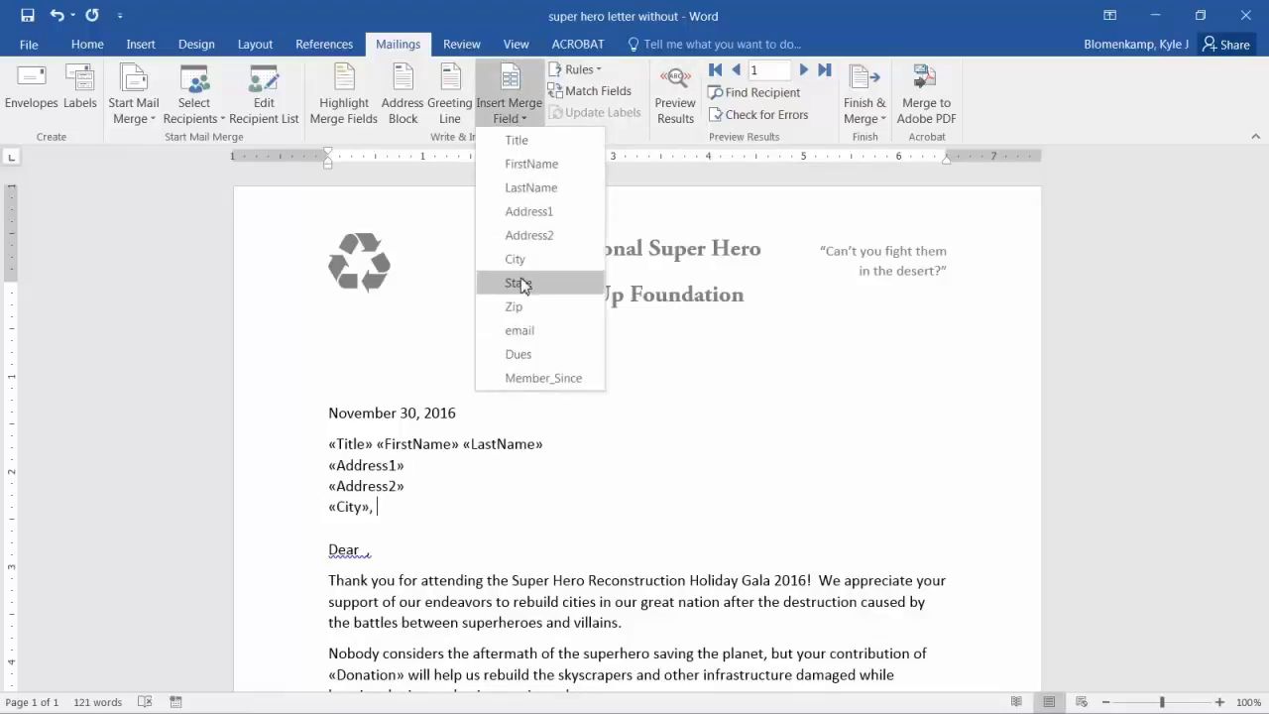
left_click(520, 284)
left_click(509, 109)
left_click(519, 307)
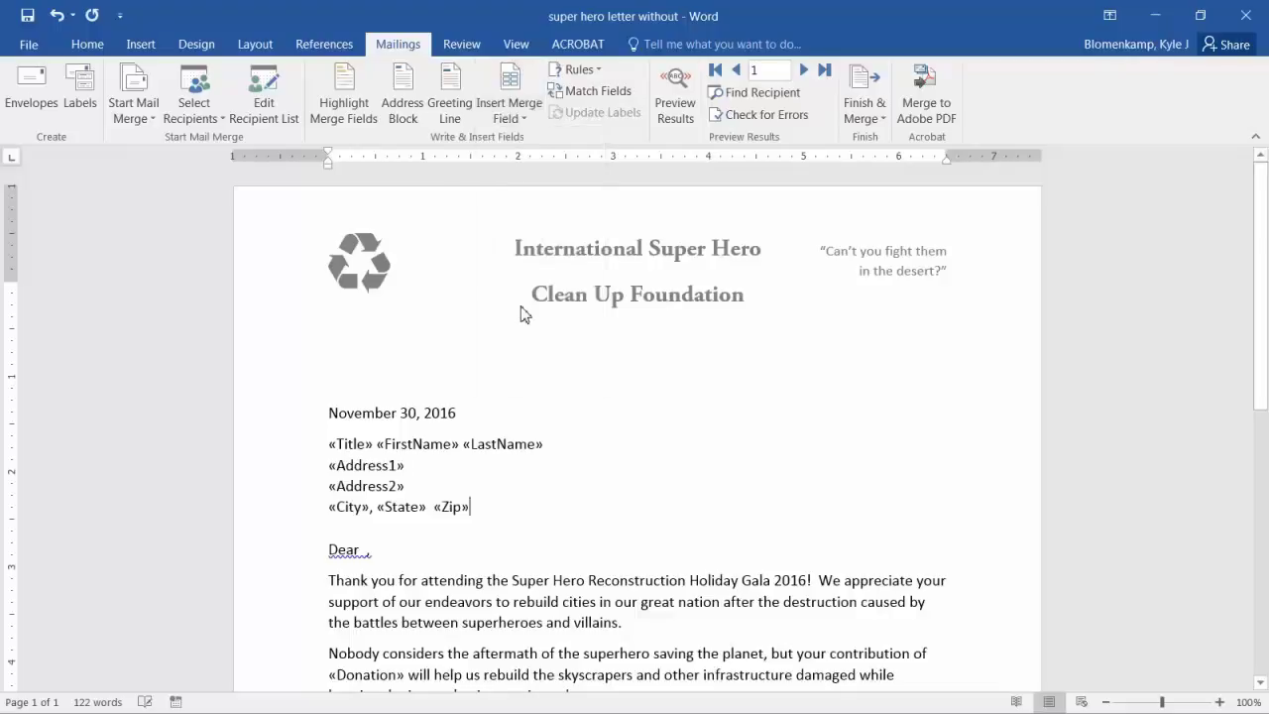
Step: Put the FirstName field after 'Dear' in the greeting, removing the extra space
left_click(363, 551)
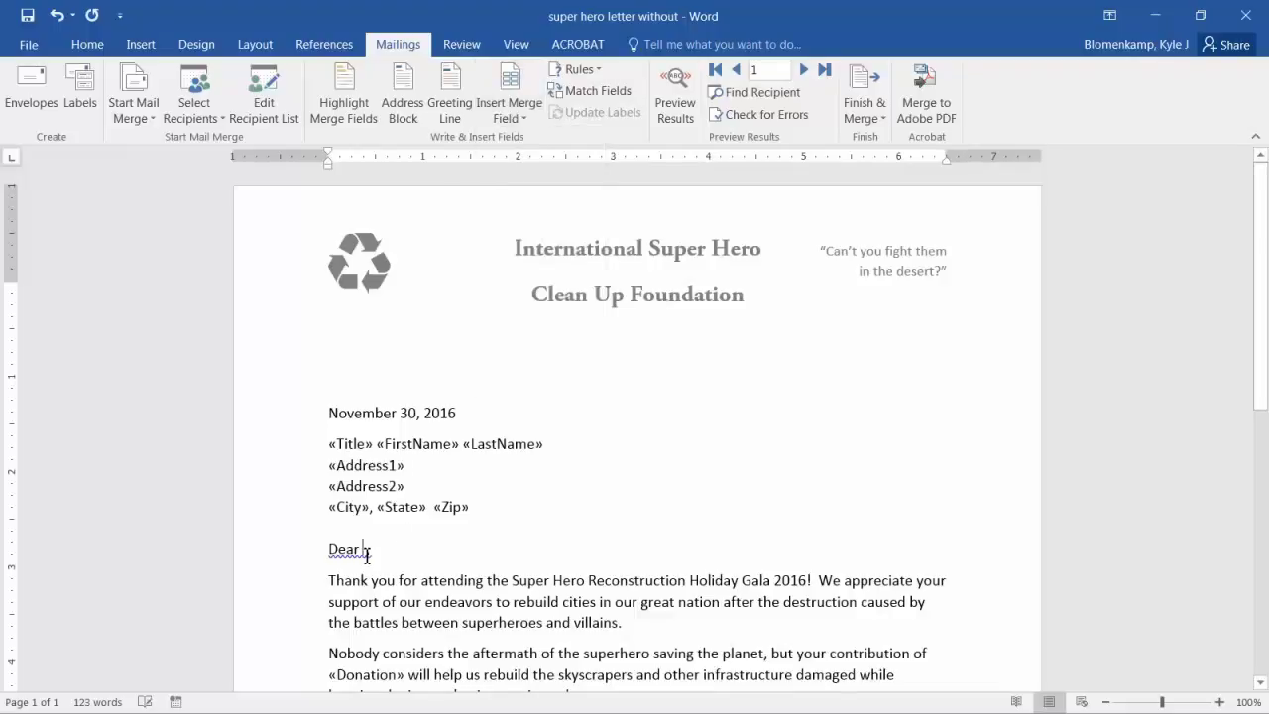
left_click(521, 126)
left_click(529, 165)
key("BackSpace")
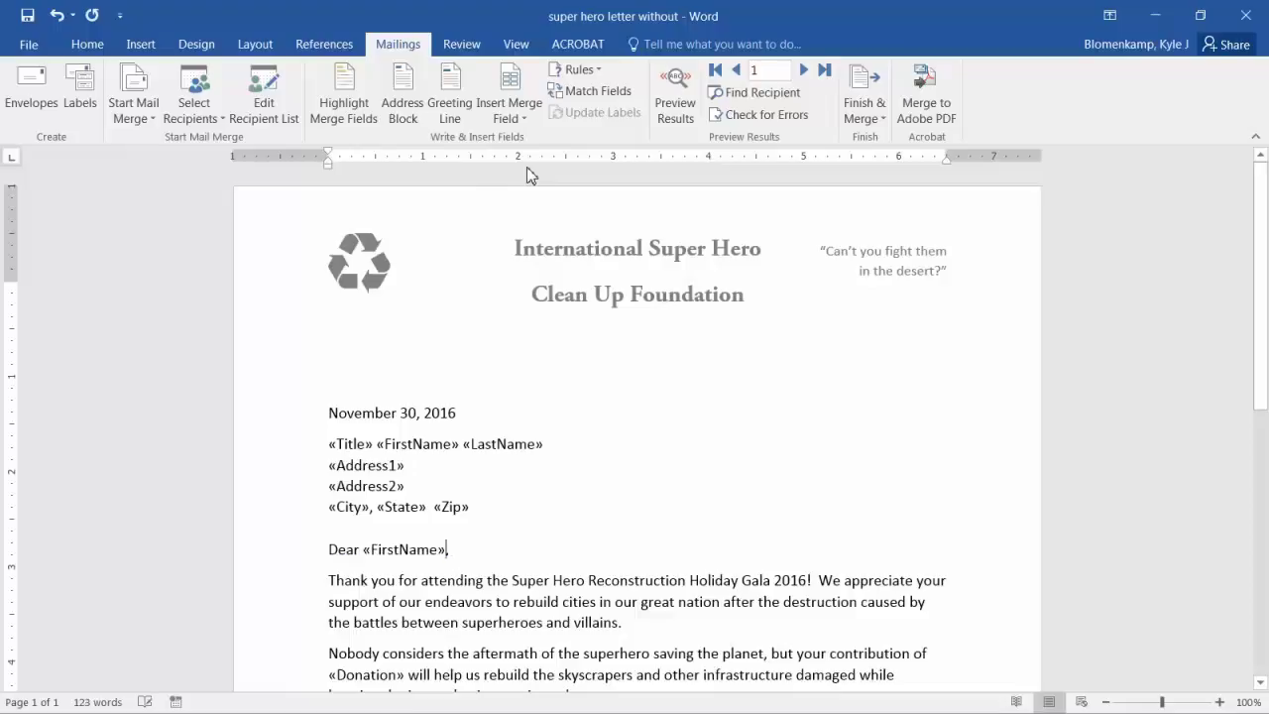